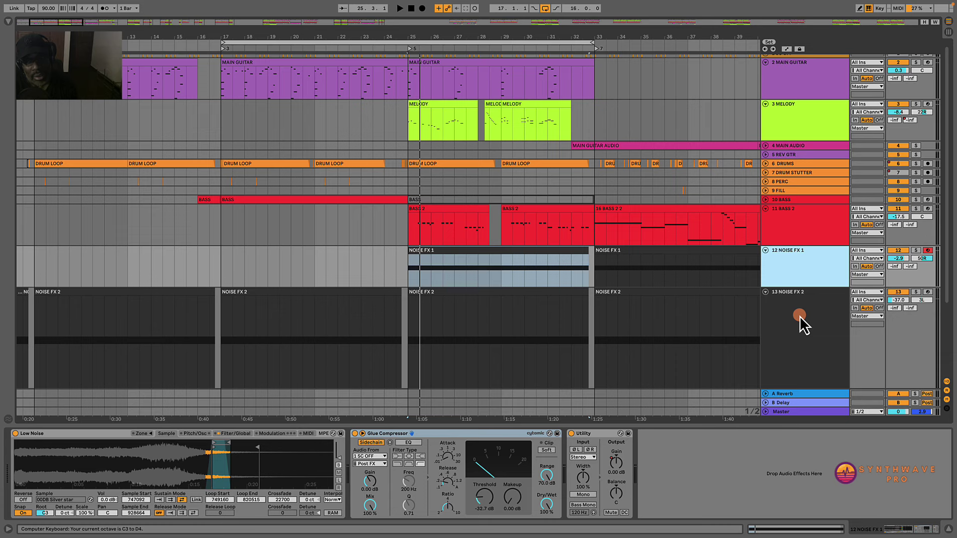
Step: Select bars 17–33 across all tracks and start playback
left_click(806, 262)
left_click(806, 309)
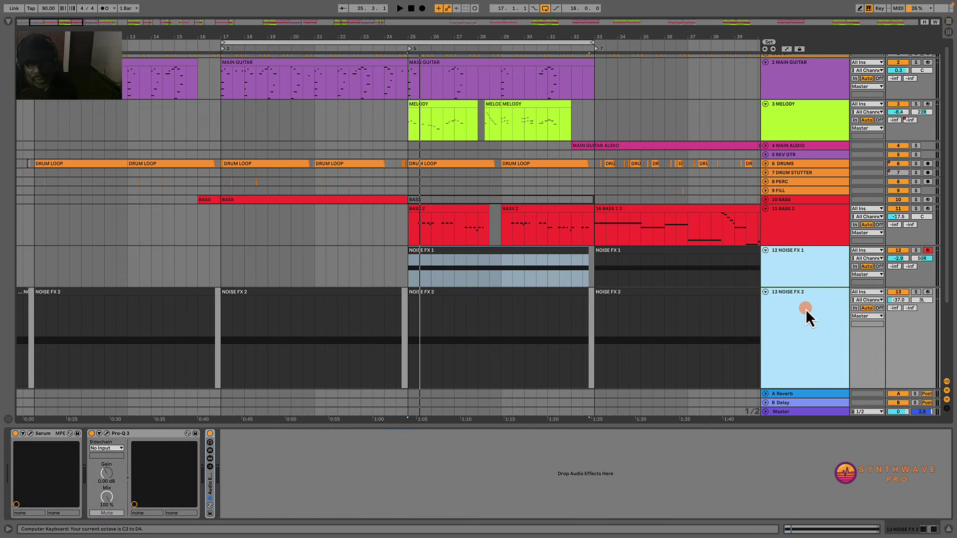
left_click(302, 43)
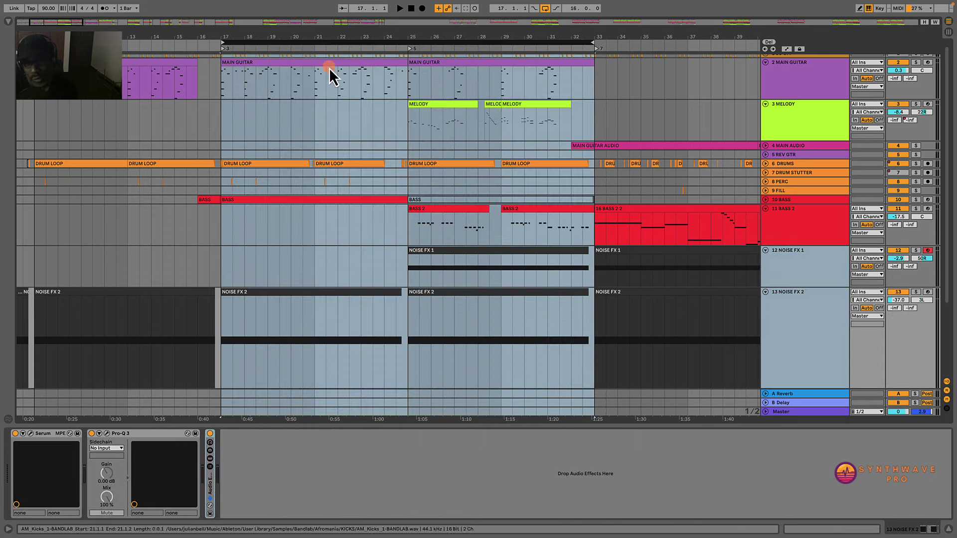
key("space")
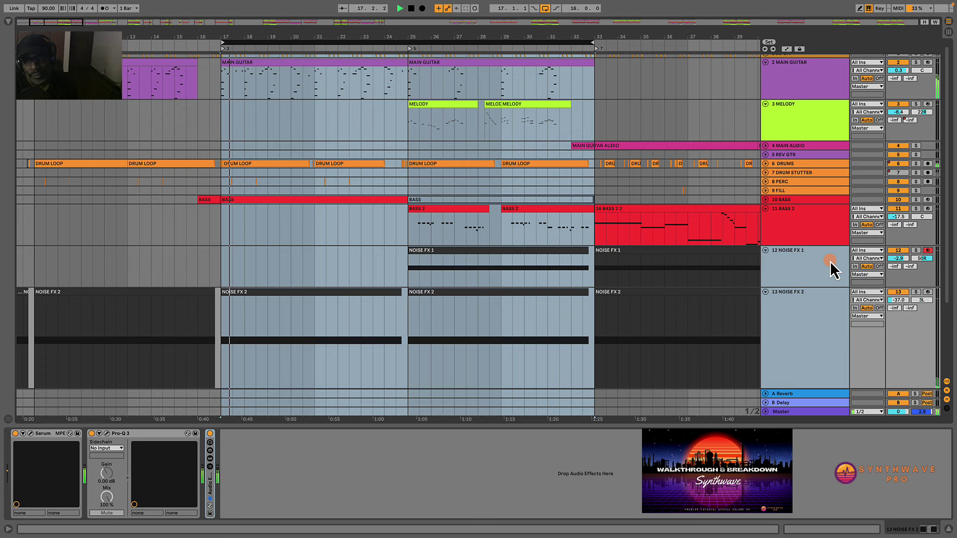
Step: Show NOISE FX 1's devices and toggle the noise tracks to compare, leaving NOISE FX 1 off
left_click(809, 264)
left_click(806, 306)
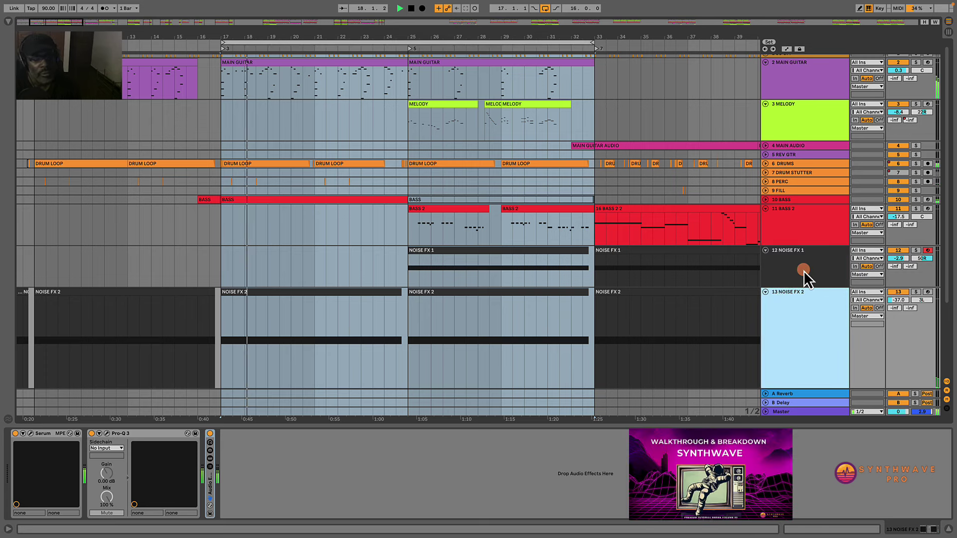
left_click(804, 270)
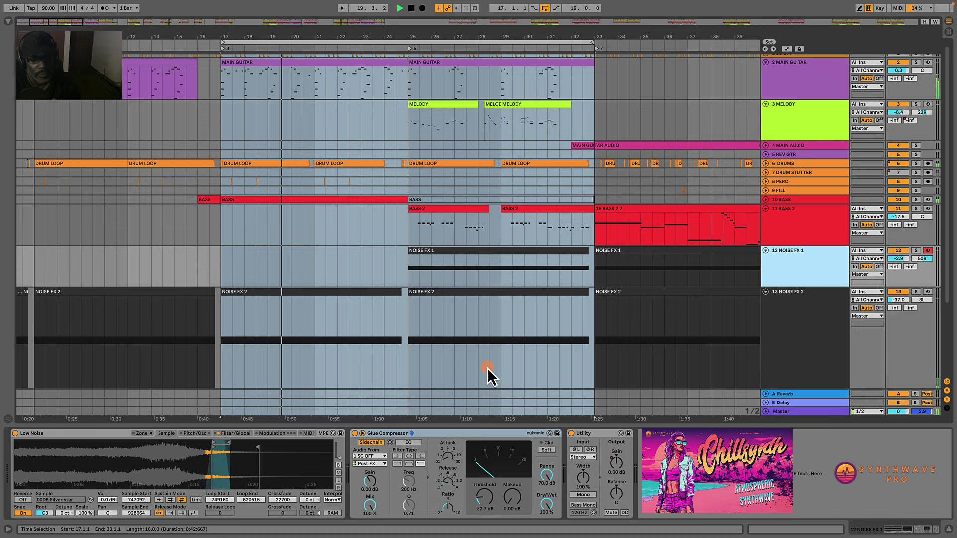
left_click(899, 250)
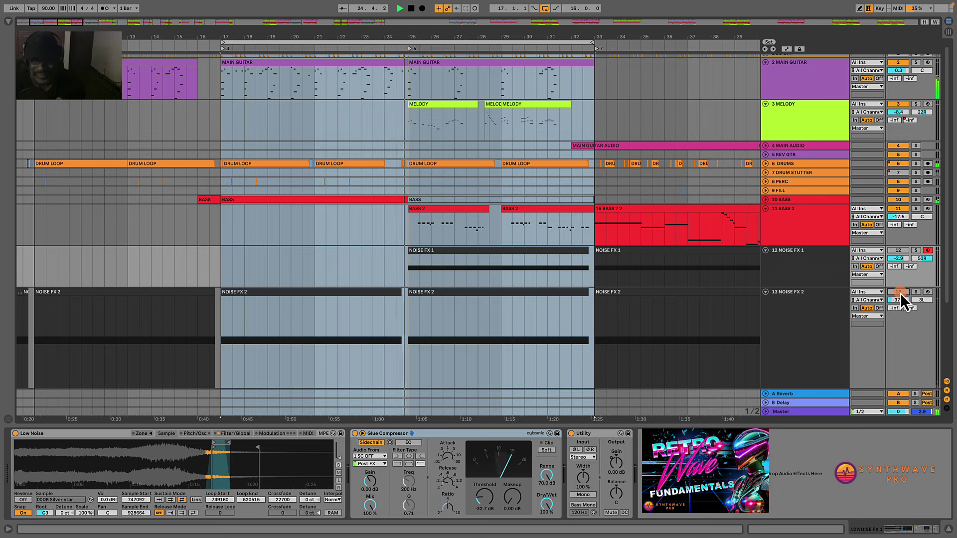
left_click(900, 293)
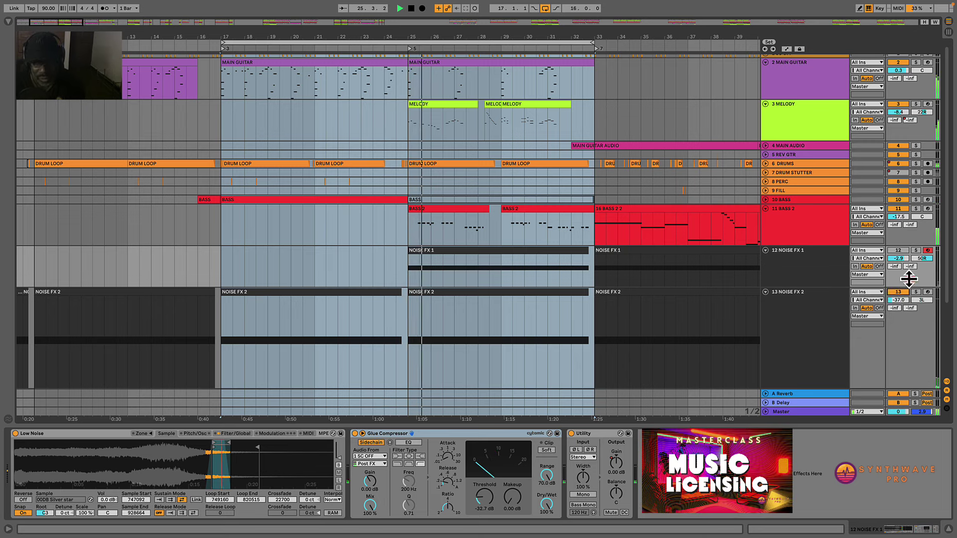
left_click(892, 249)
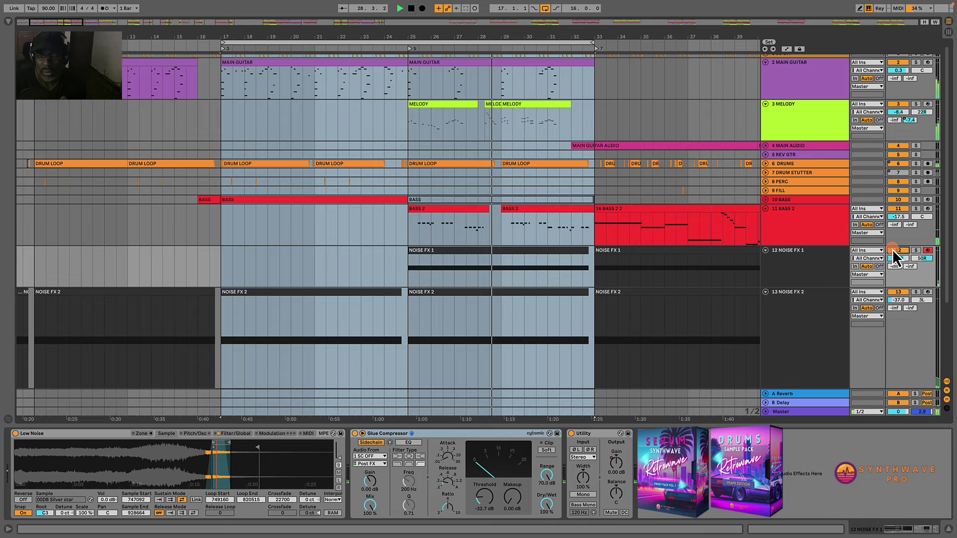
left_click(899, 250)
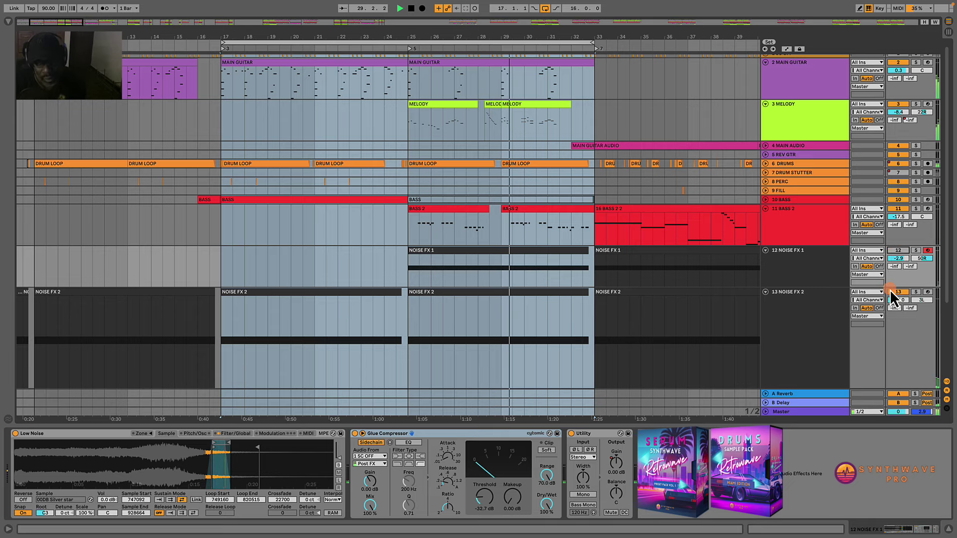
Step: Re-enable NOISE FX 1, stop playback, and view its sampler, compressor and utility chain
left_click(899, 250)
key("space")
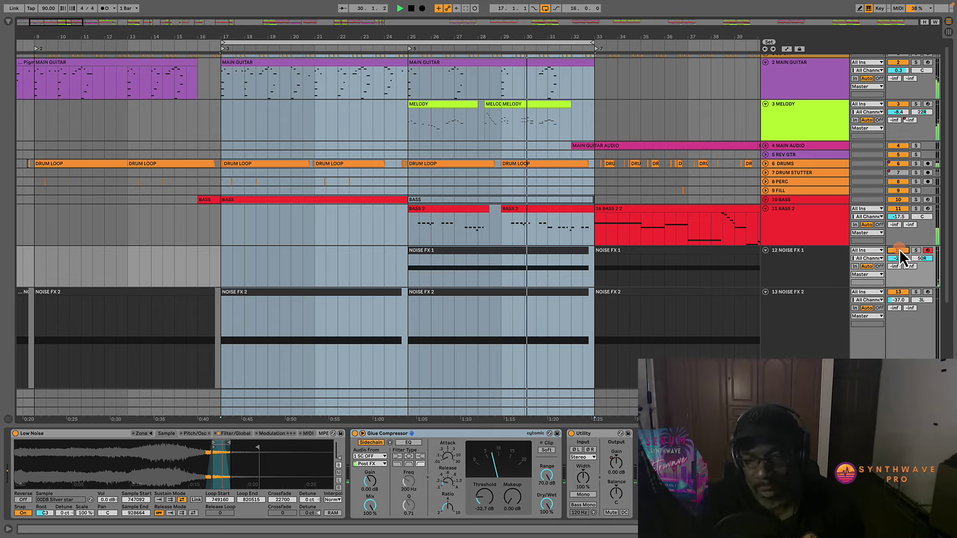
left_click(804, 264)
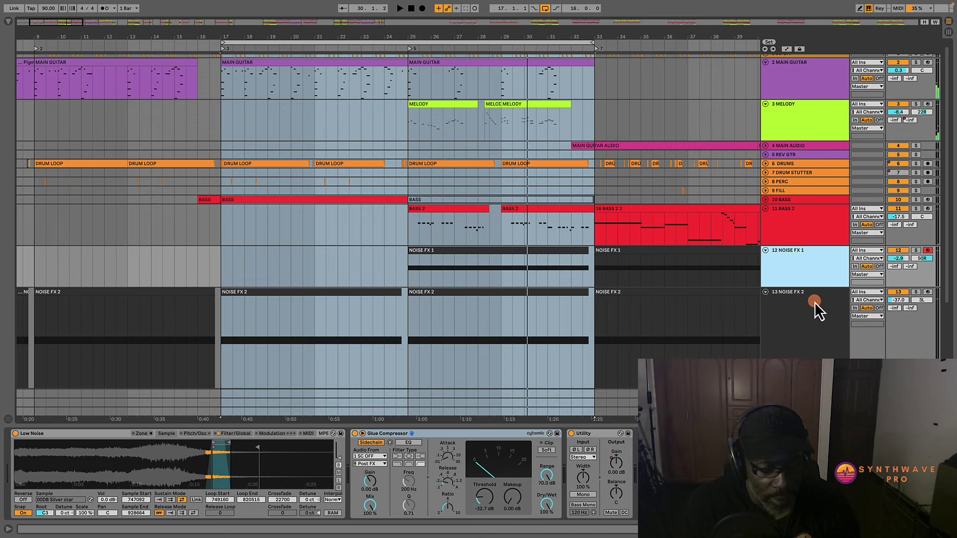
left_click(815, 303)
left_click(809, 278)
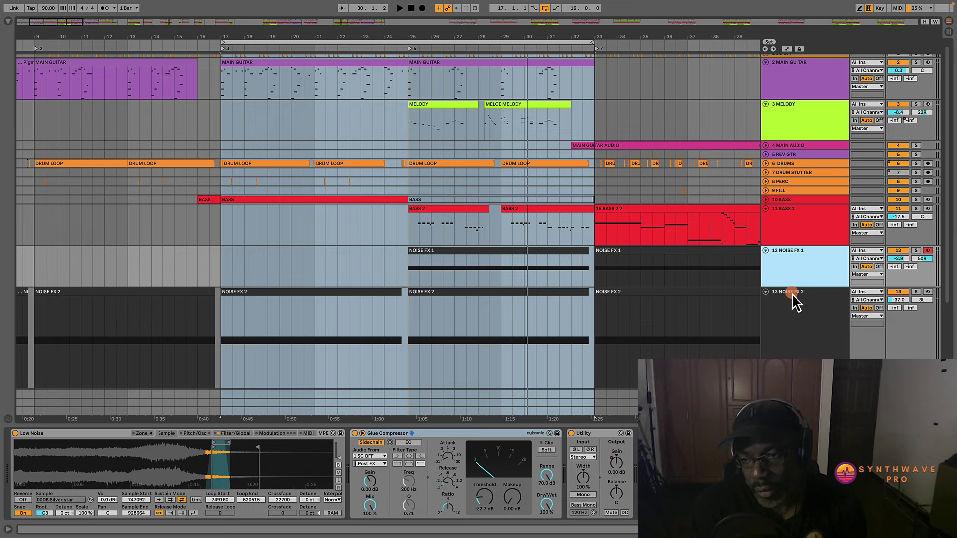
left_click(438, 252)
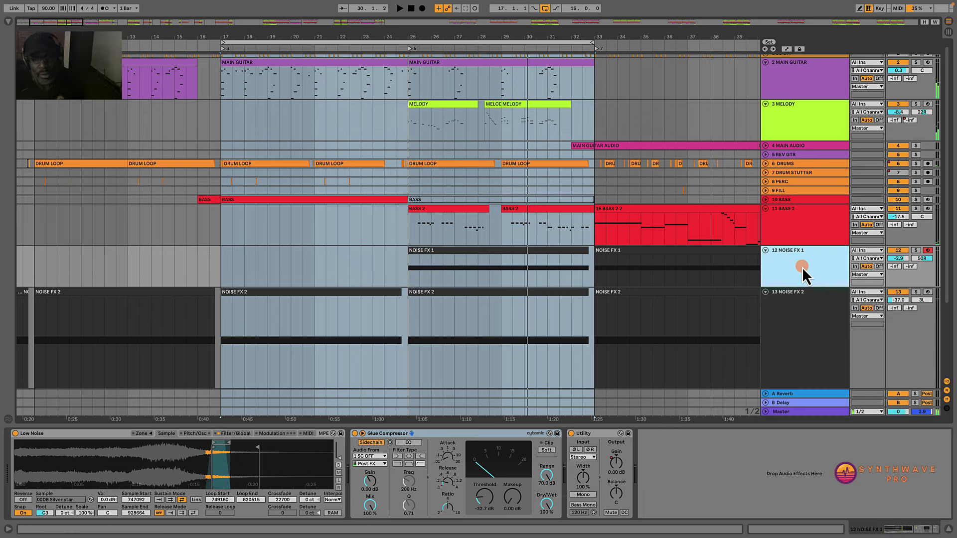
Step: Bring up NOISE FX 2's Serum and Pro-Q 3 chain and select its clip at bar 17
left_click(815, 302)
left_click(807, 271)
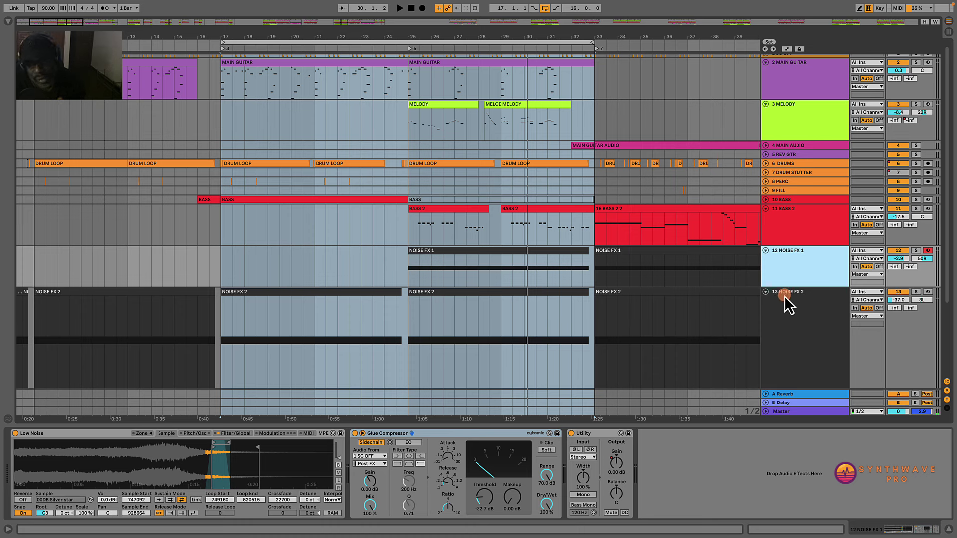
left_click(438, 260)
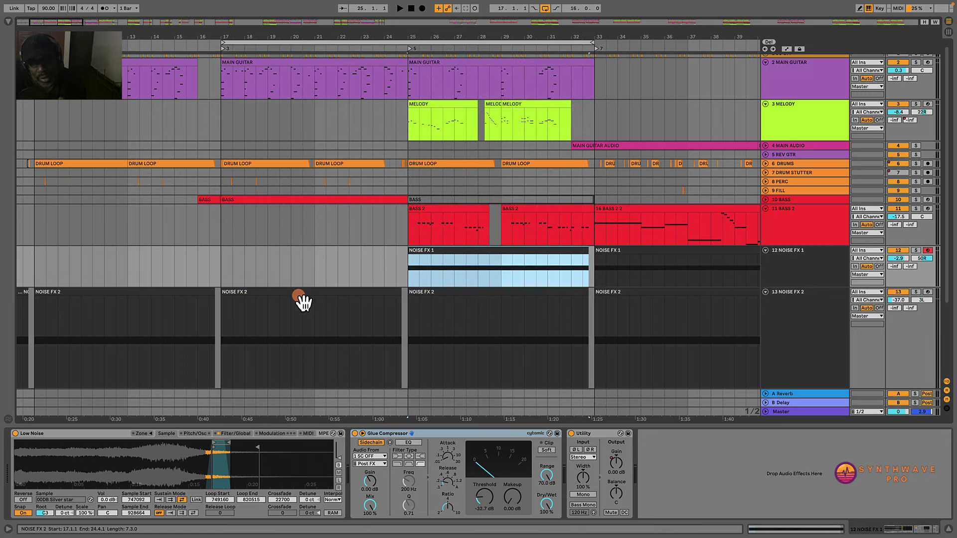
left_click(786, 311)
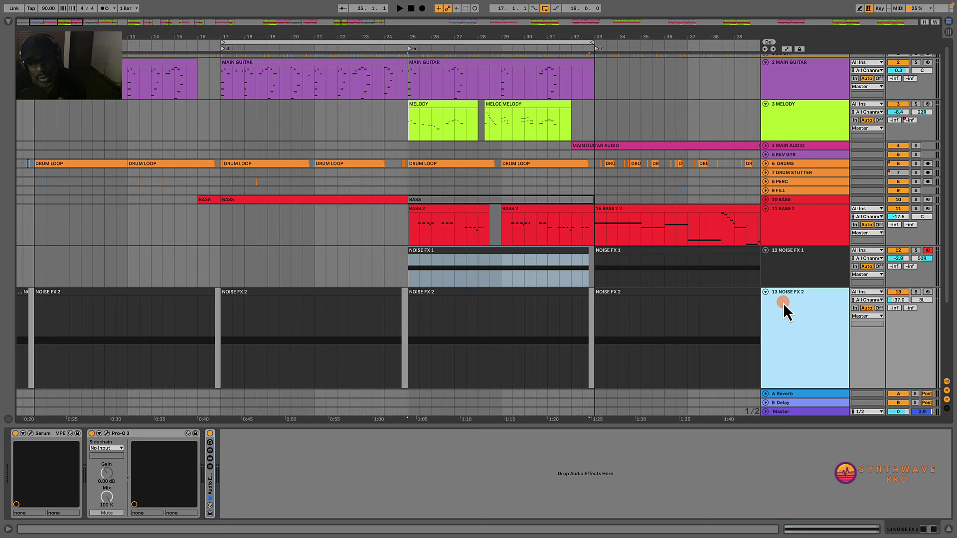
left_click(259, 292)
Step: Solo NOISE FX 2, play from bar 17, and inspect then close its Serum noise patch
left_click(917, 293)
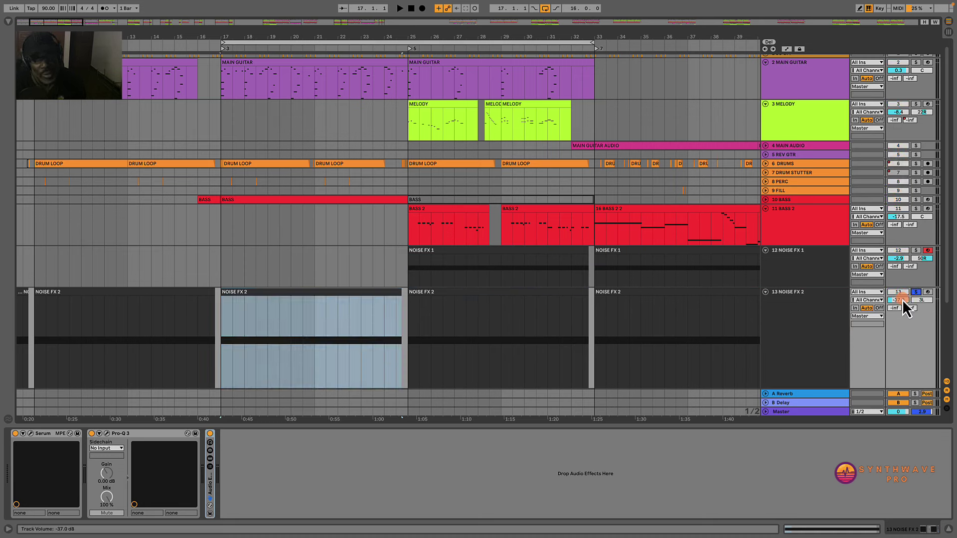
left_click_drag(896, 299, 895, 298)
key("space")
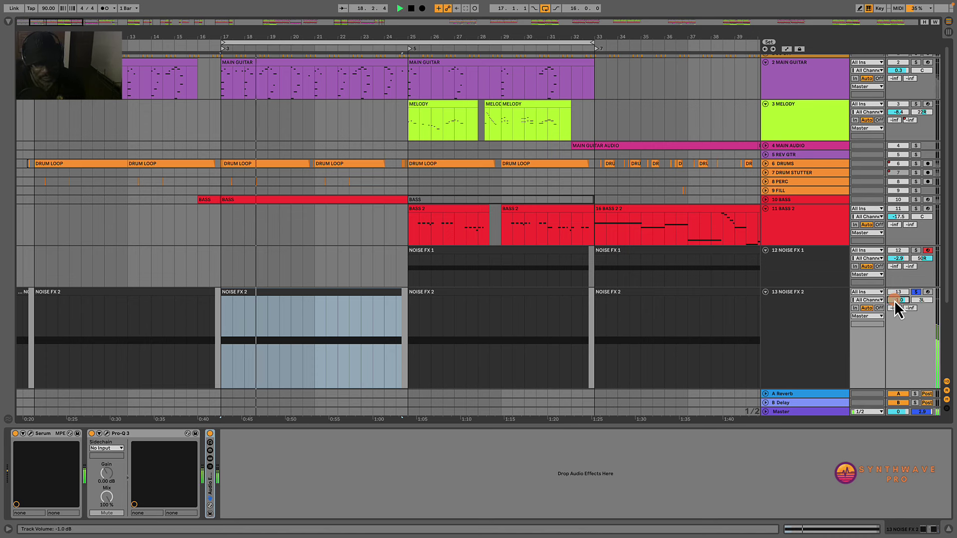
left_click(30, 434)
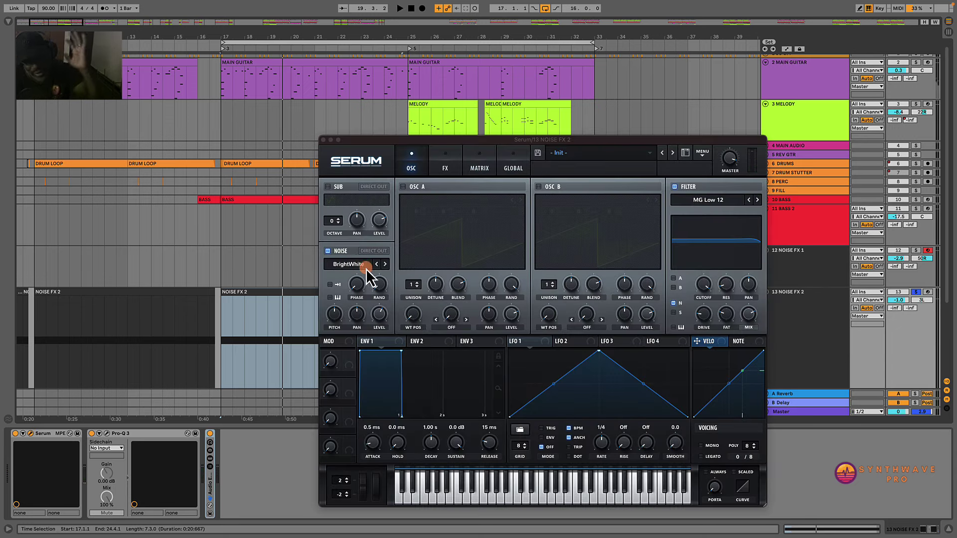
left_click(325, 140)
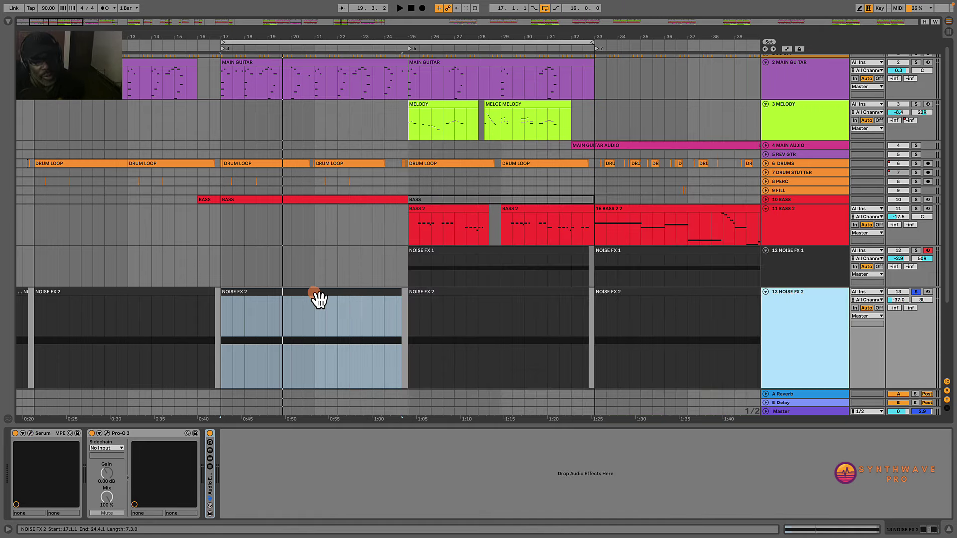
left_click_drag(319, 299, 423, 309)
Step: Unsolo NOISE FX 2, keep it switched on, and stop playback
left_click(916, 292)
key("space")
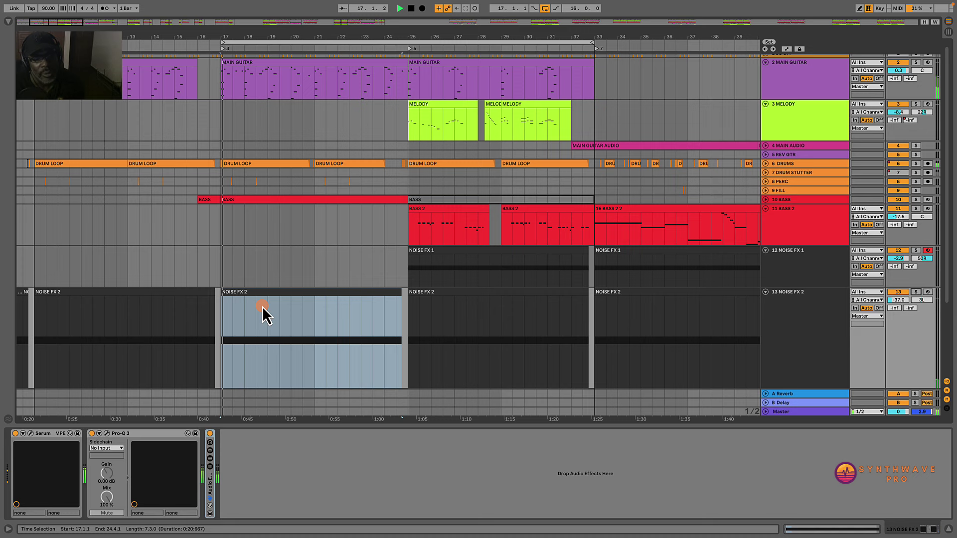
left_click(904, 291)
left_click(904, 292)
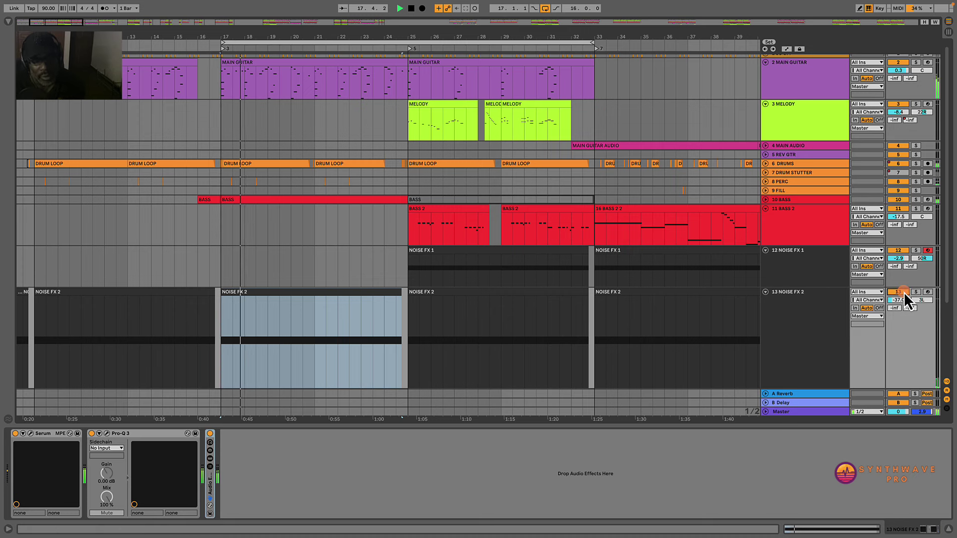
key("space")
Step: Solo NOISE FX 1, play from bar 25, and raise its Utility gain to 20 dB
left_click(824, 261)
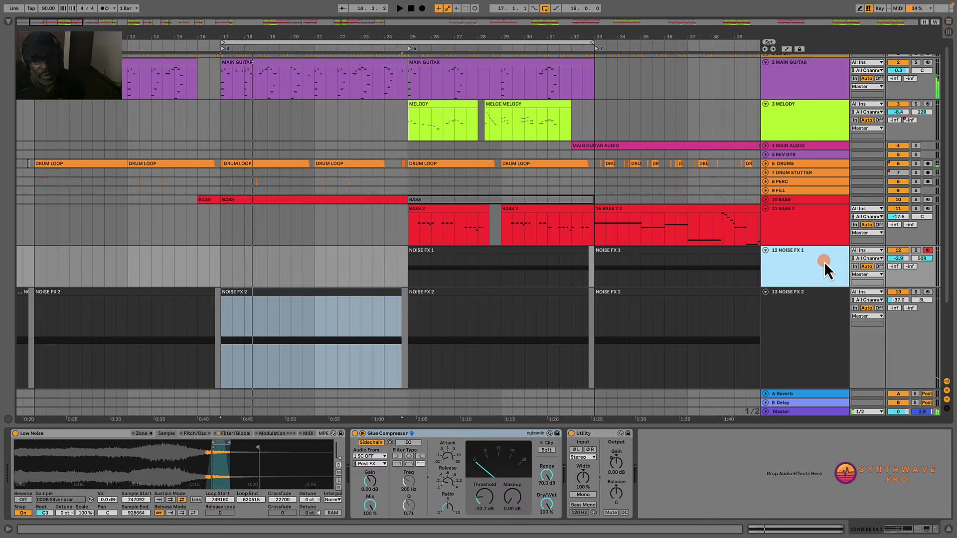
left_click(453, 254)
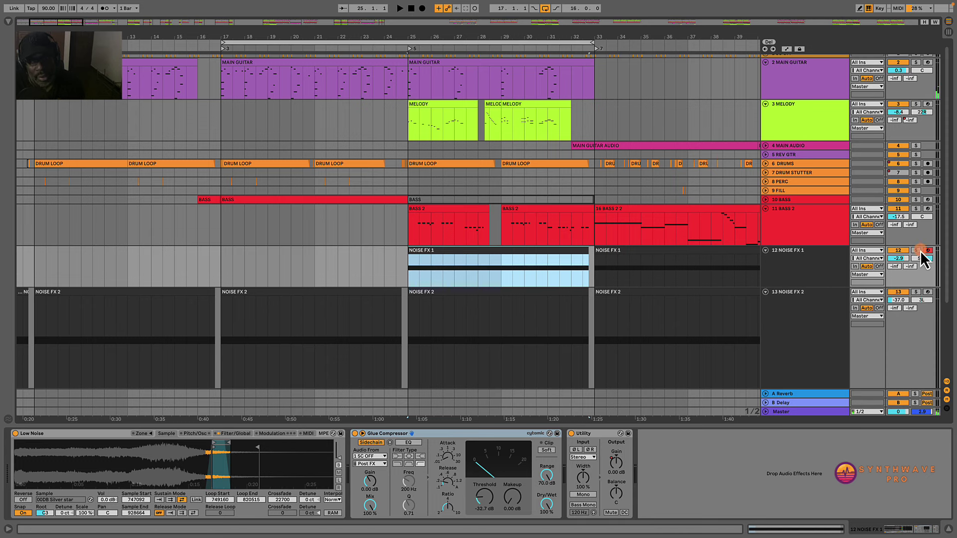
left_click(916, 251)
left_click(659, 251)
left_click(469, 258)
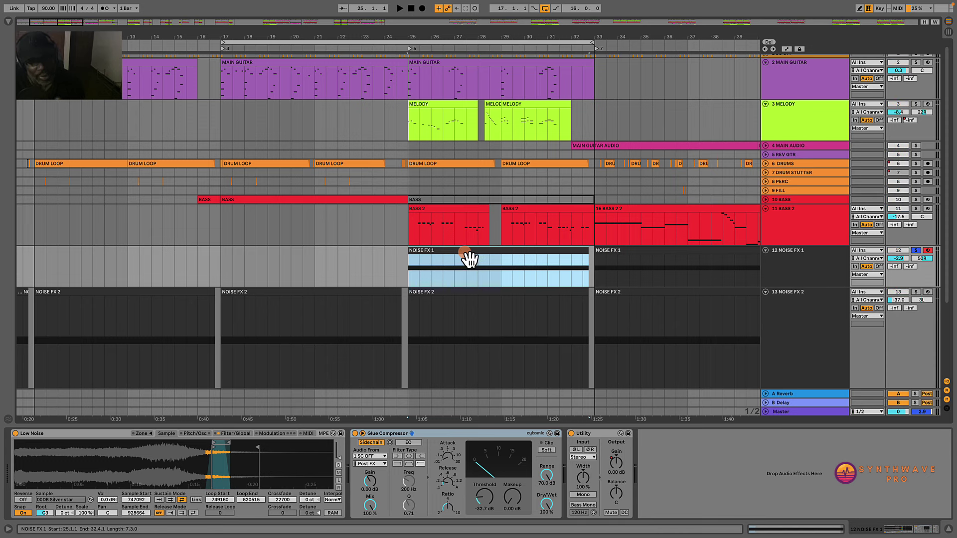
key("space")
left_click(899, 258)
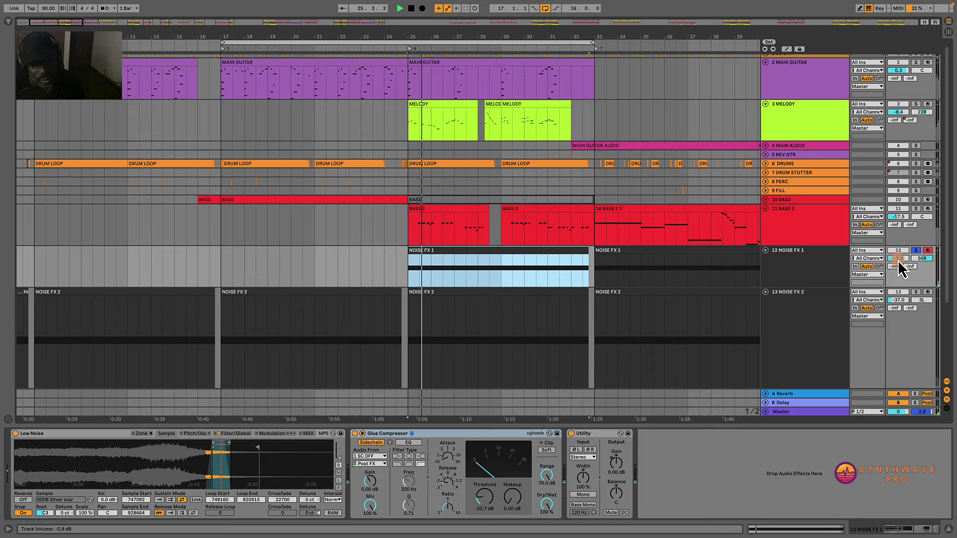
left_click_drag(617, 468, 618, 476)
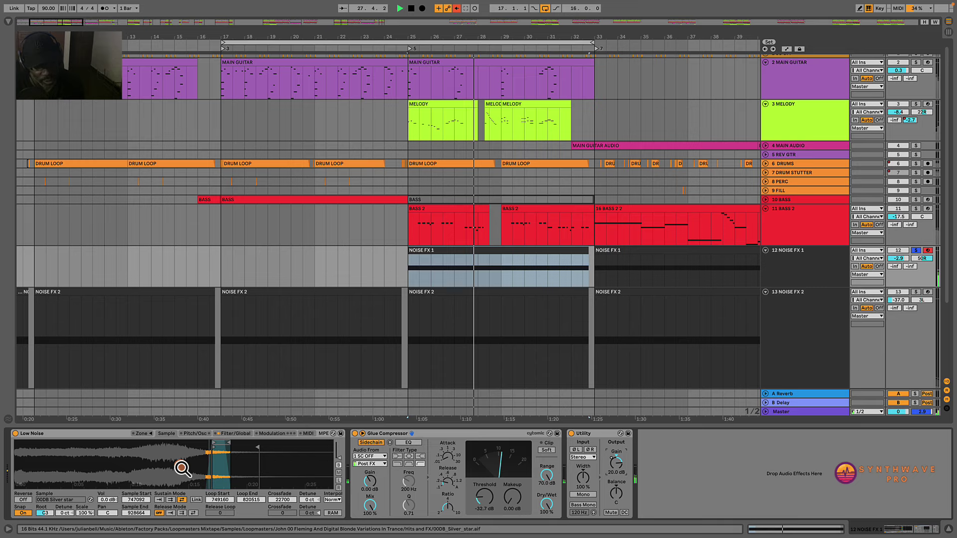
Step: Zoom Simpler onto the Low Noise loop region, stop playback, and zoom the arrangement out
left_click_drag(211, 457, 193, 465)
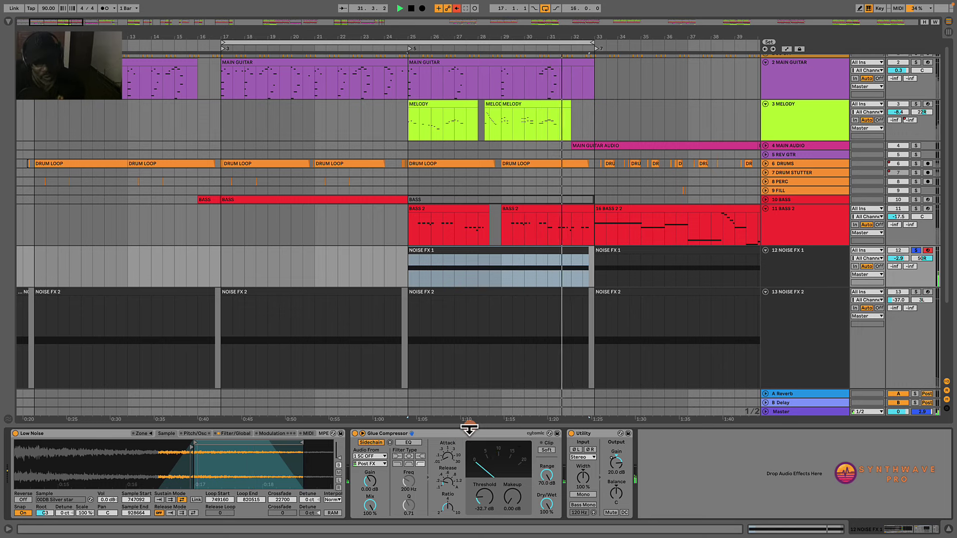
key("space")
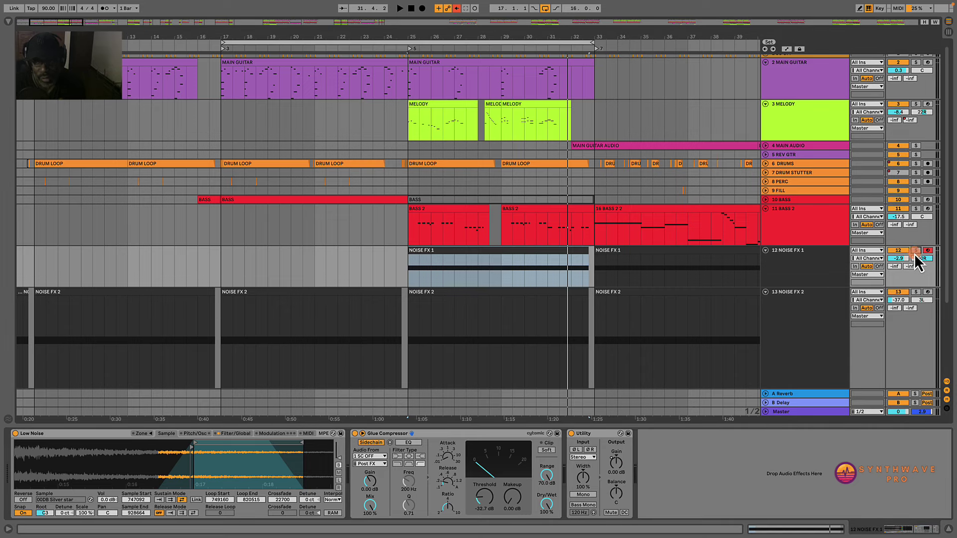
left_click_drag(478, 43, 448, 36)
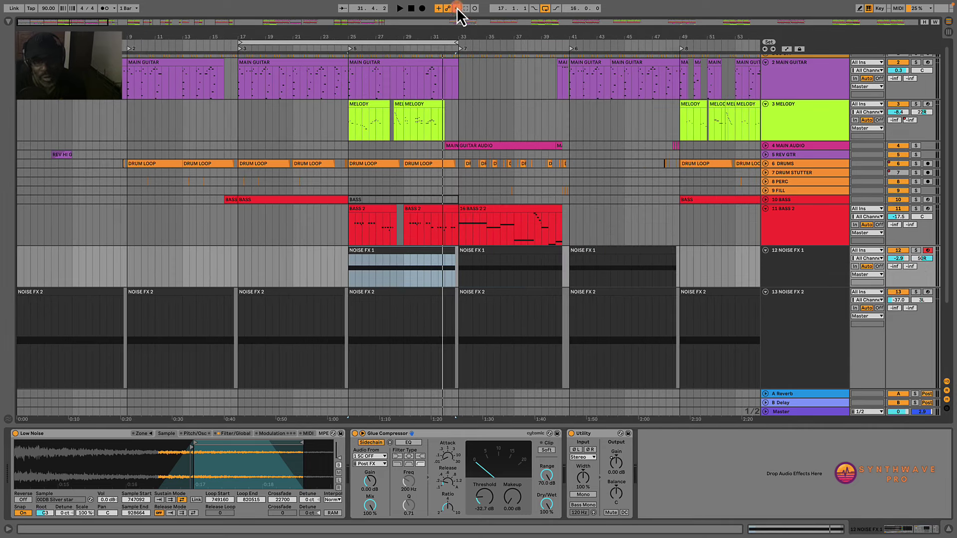
Step: Fit bars 17–33 in view and select bars 17 to 25 on the noise lanes
left_click(332, 43)
left_click_drag(331, 39, 335, 38)
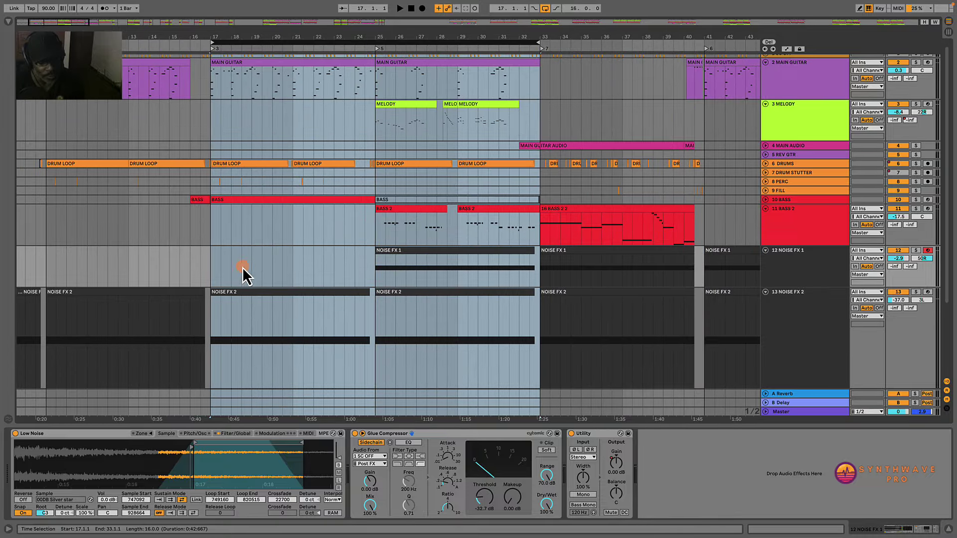
left_click(211, 262)
left_click_drag(229, 261, 371, 263)
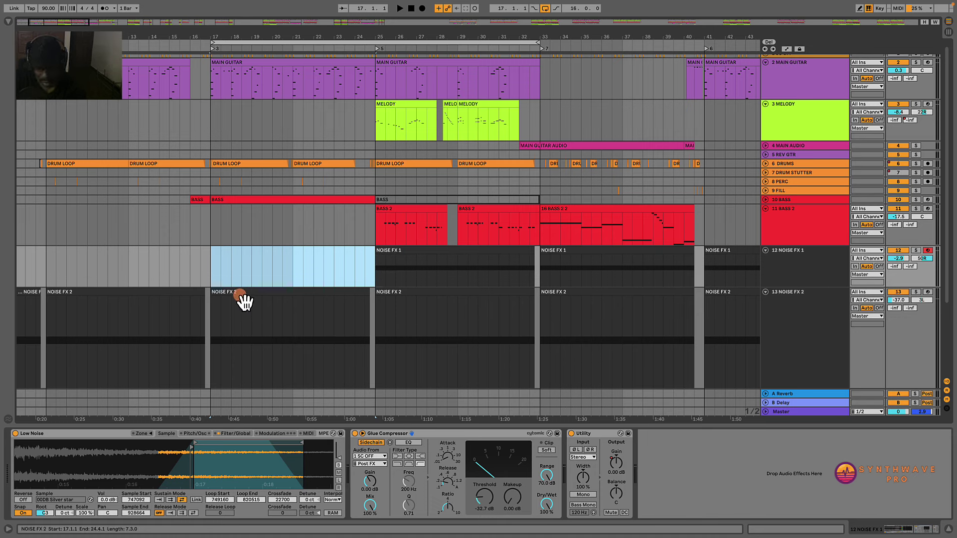
left_click(223, 264)
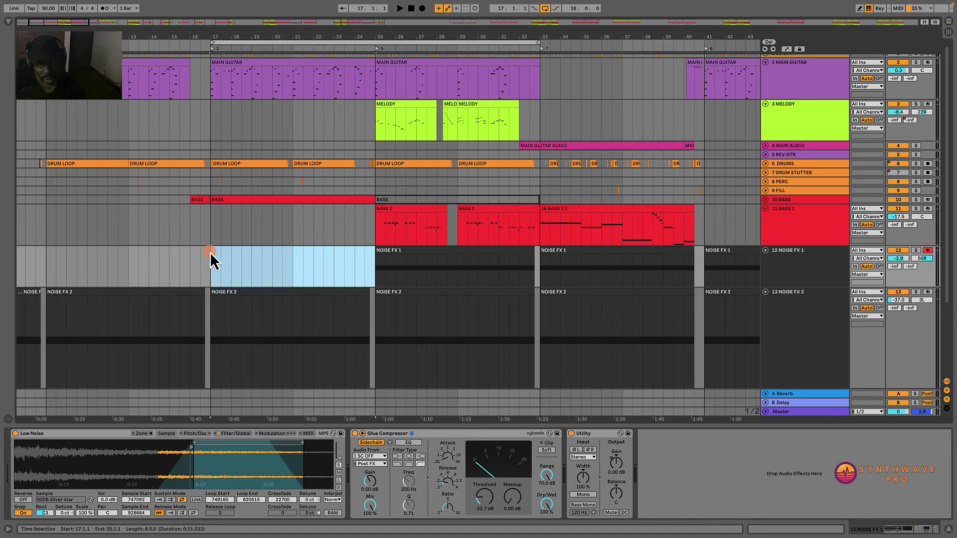
left_click_drag(211, 253, 389, 269)
Step: Audition NOISE FX 2 soloed from bar 17, then NOISE FX 1 soloed from bar 25
left_click(917, 291)
key("space")
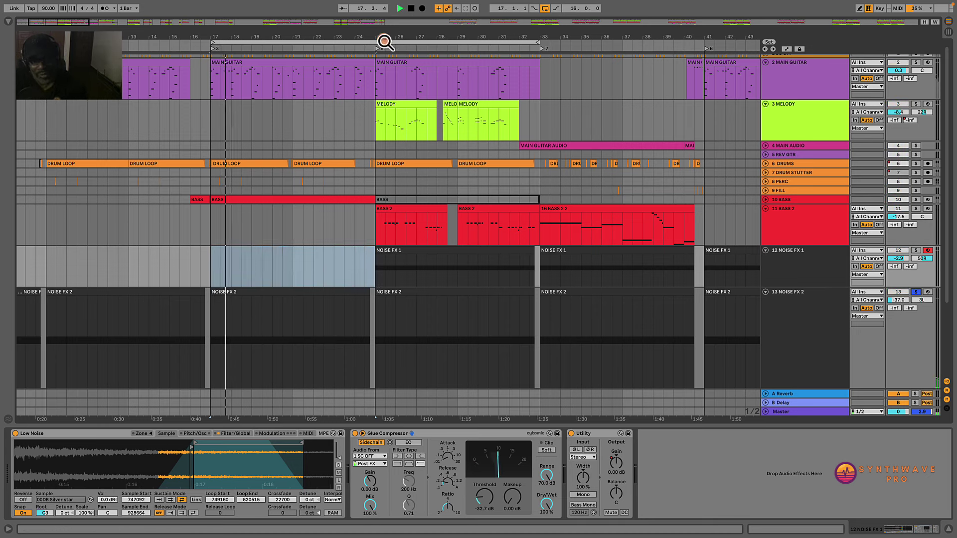
key("space")
left_click(455, 250)
left_click(916, 250)
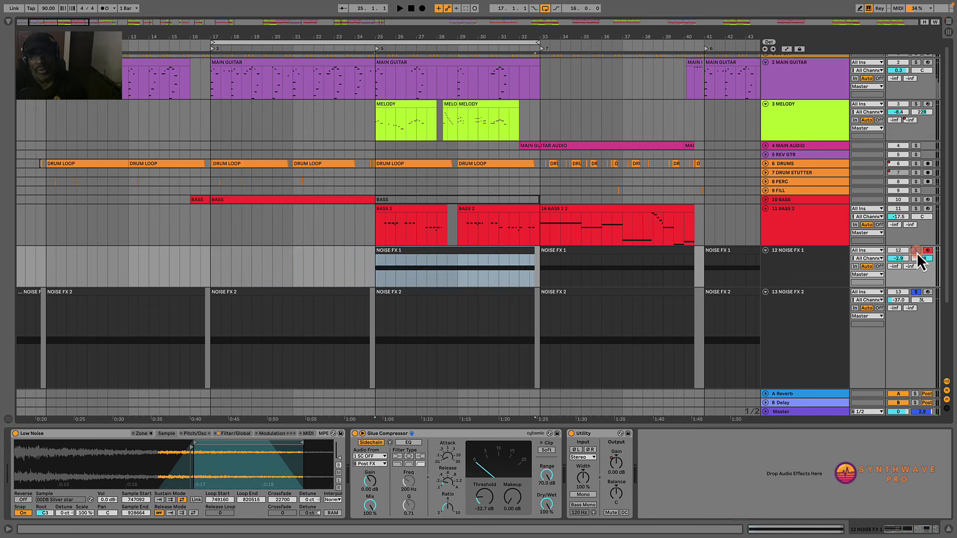
key("space")
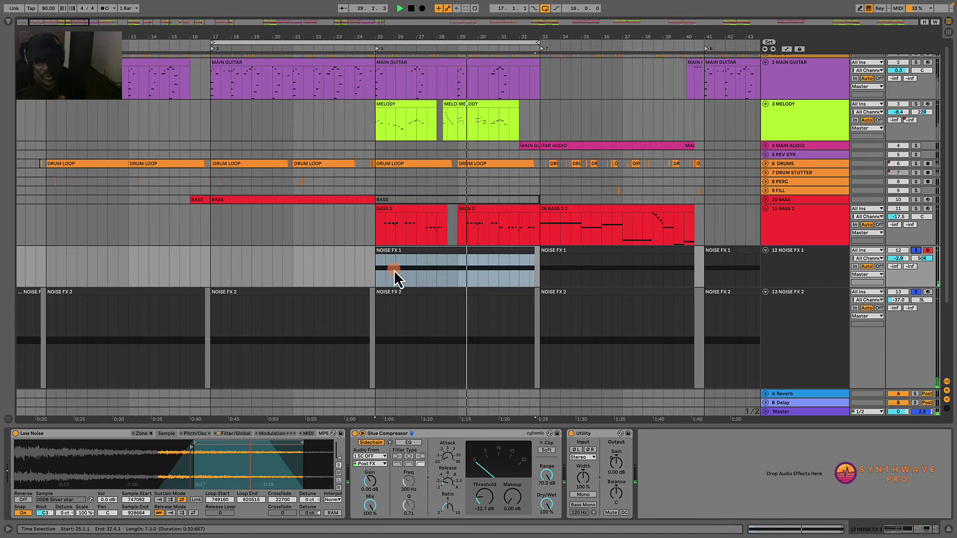
Step: Clear the solos and play the full mix from bar 23
left_click(914, 250)
left_click(667, 208)
left_click(334, 255)
key("space")
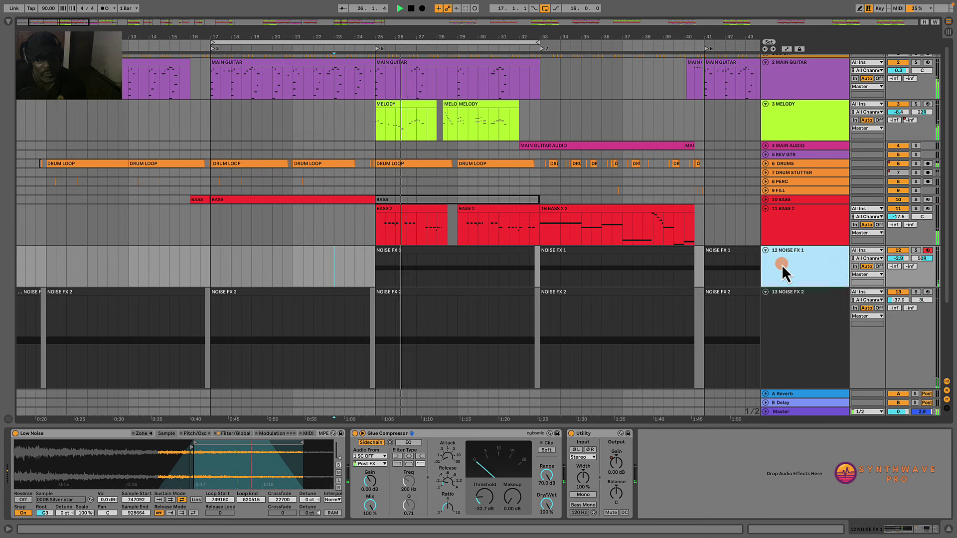
Step: Select both noise tracks and switch them off and back on to compare
key("shift+Down")
left_click(892, 253)
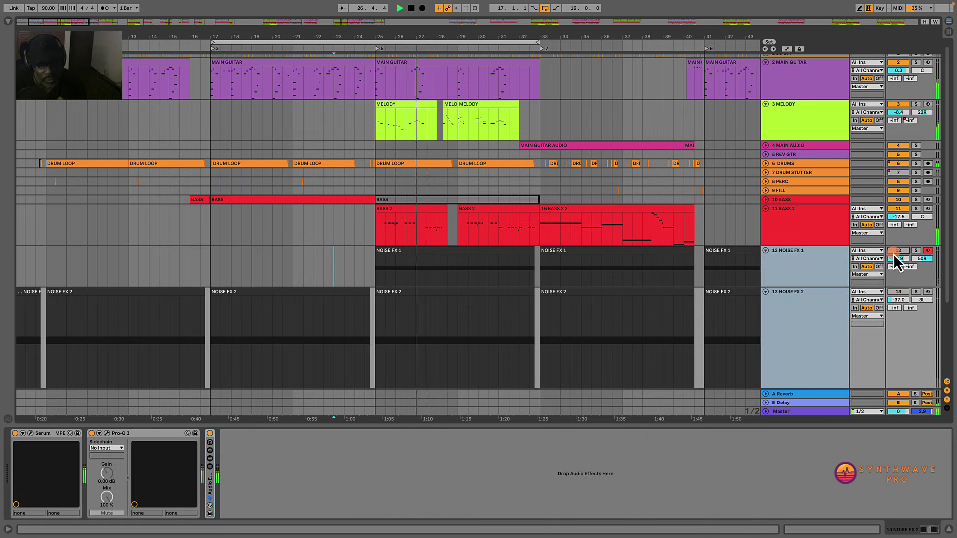
left_click(893, 252)
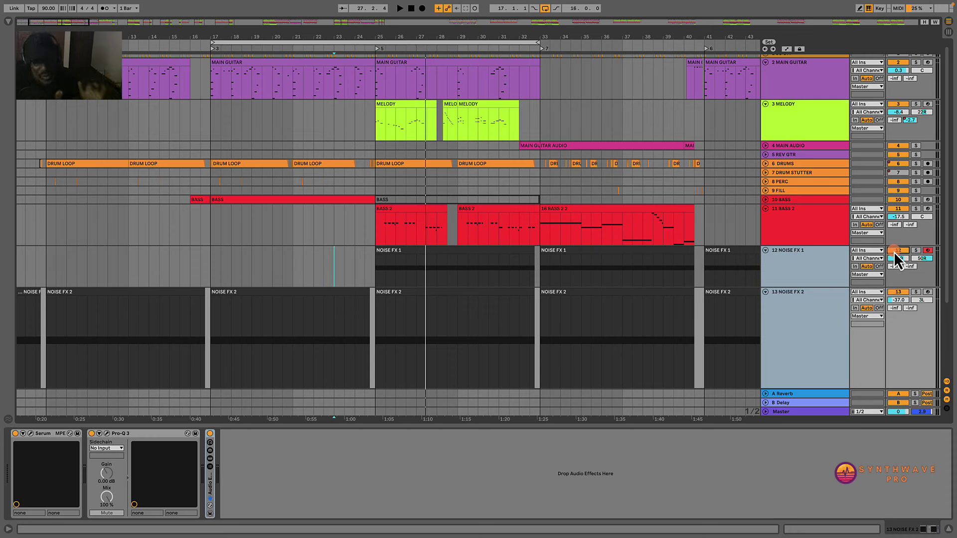
Step: Select both noise clips and play from bar 25
left_click(782, 272)
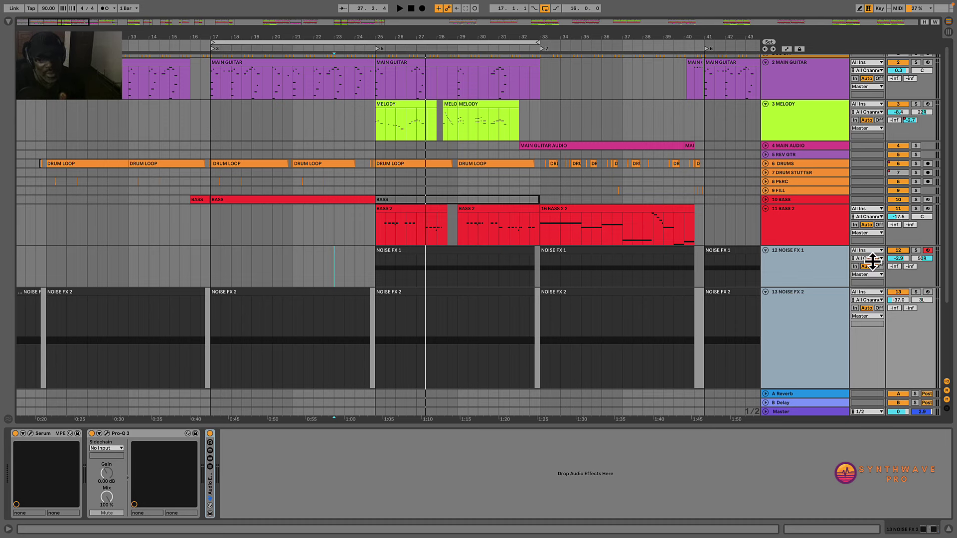
left_click(430, 252)
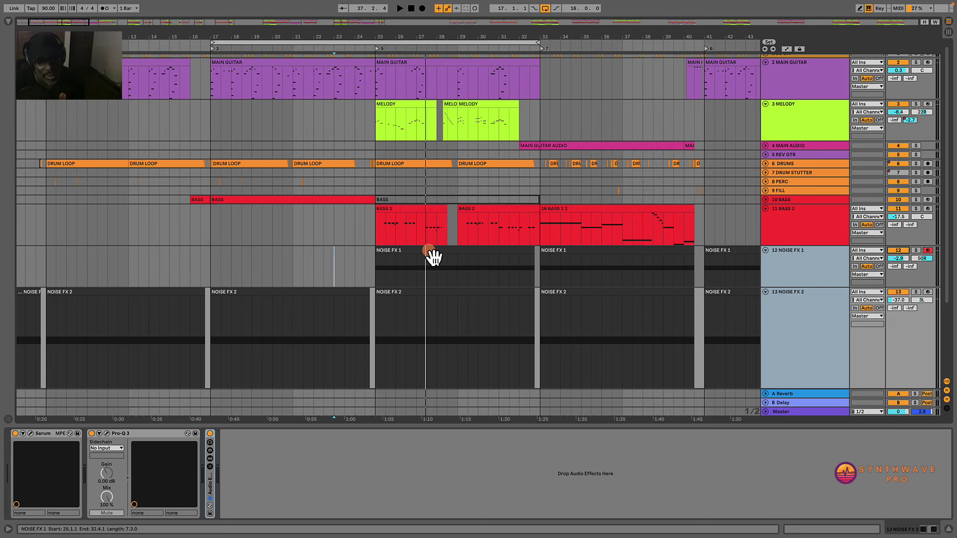
left_click(463, 295, "shift")
key("space")
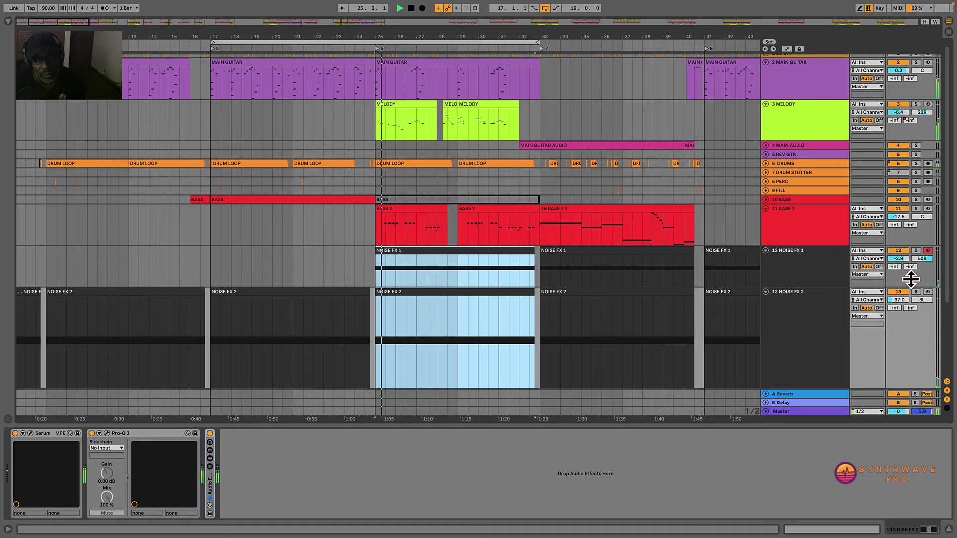
Step: Toggle both noise tracks off, re-enable NOISE FX 1, and extend the loop to bar 41
left_click(807, 279)
left_click(807, 300, "shift")
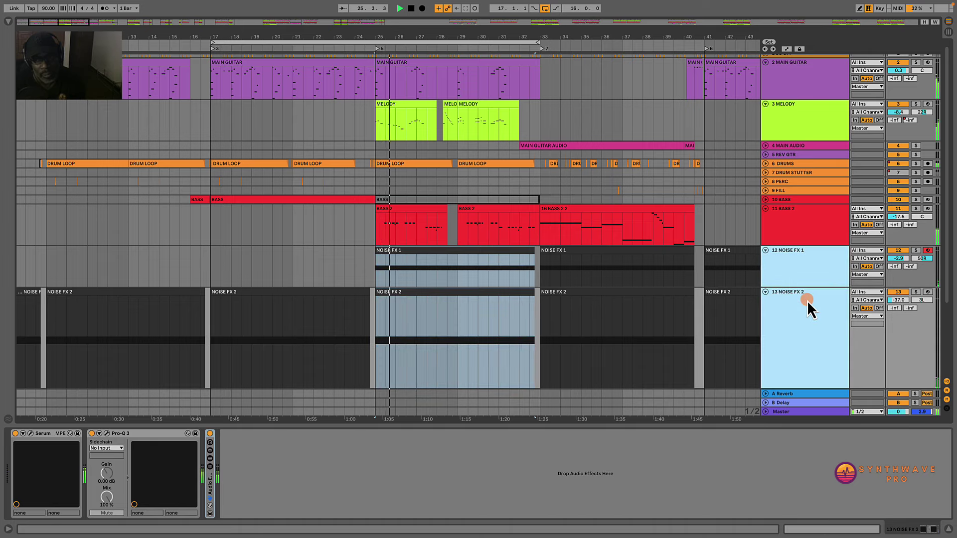
left_click(898, 250)
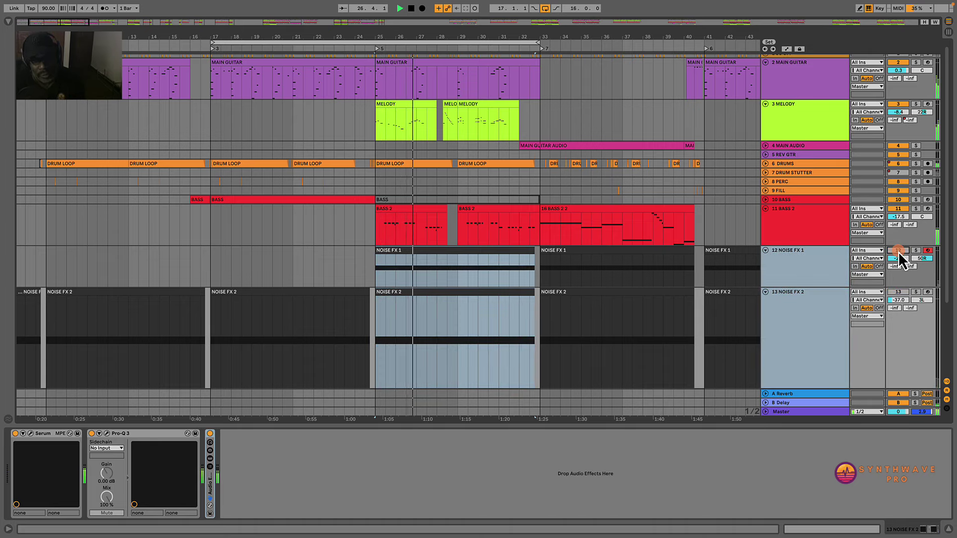
left_click(898, 251)
left_click_drag(539, 44, 705, 44)
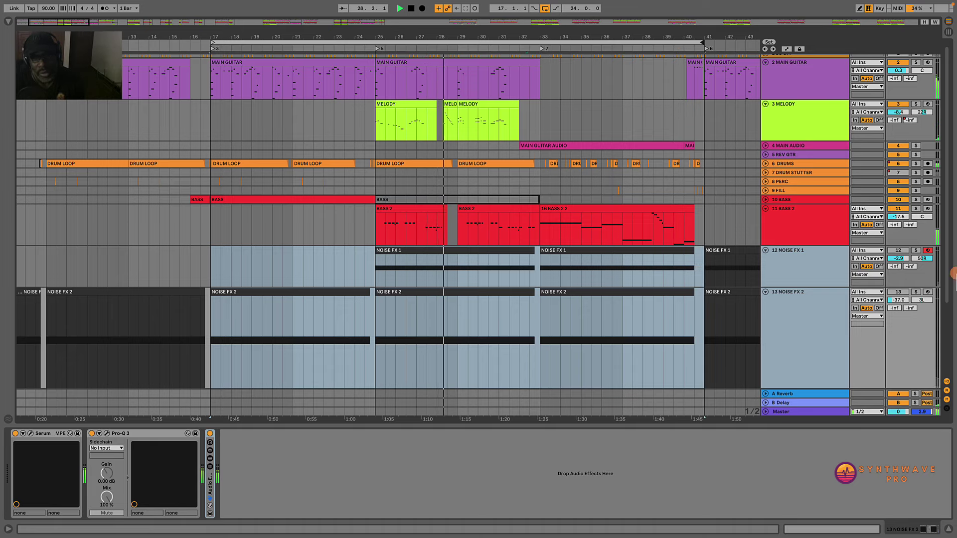
left_click(807, 267)
left_click(899, 250)
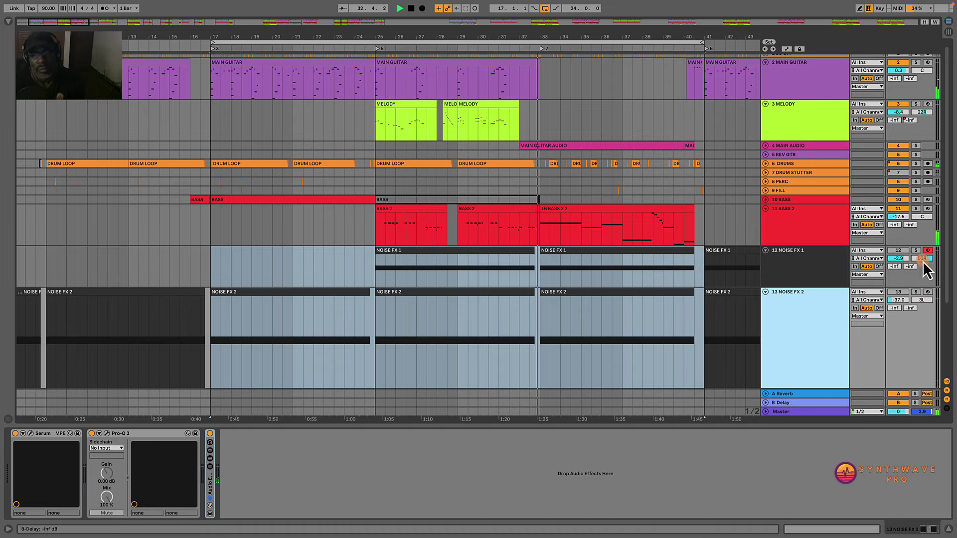
left_click(897, 251)
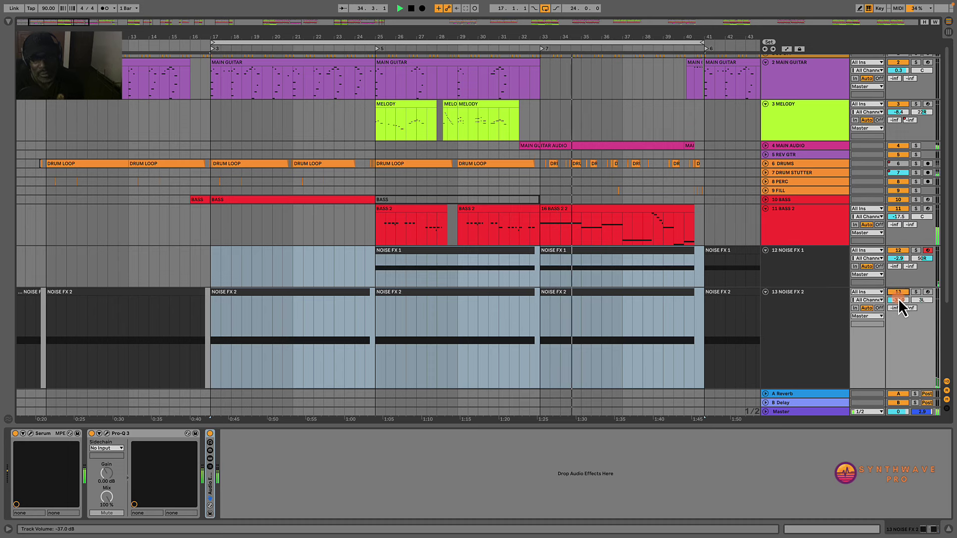
left_click(815, 299)
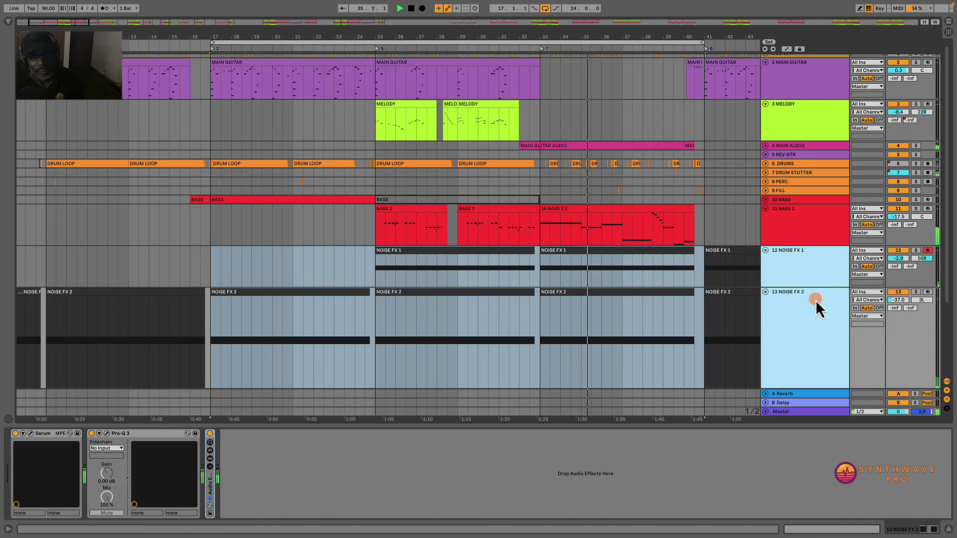
left_click(896, 251)
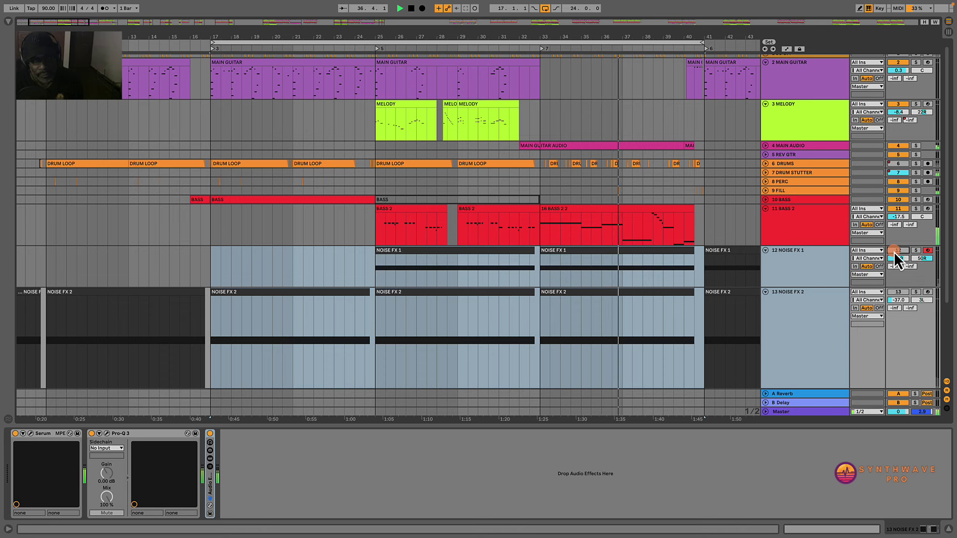
left_click(896, 251)
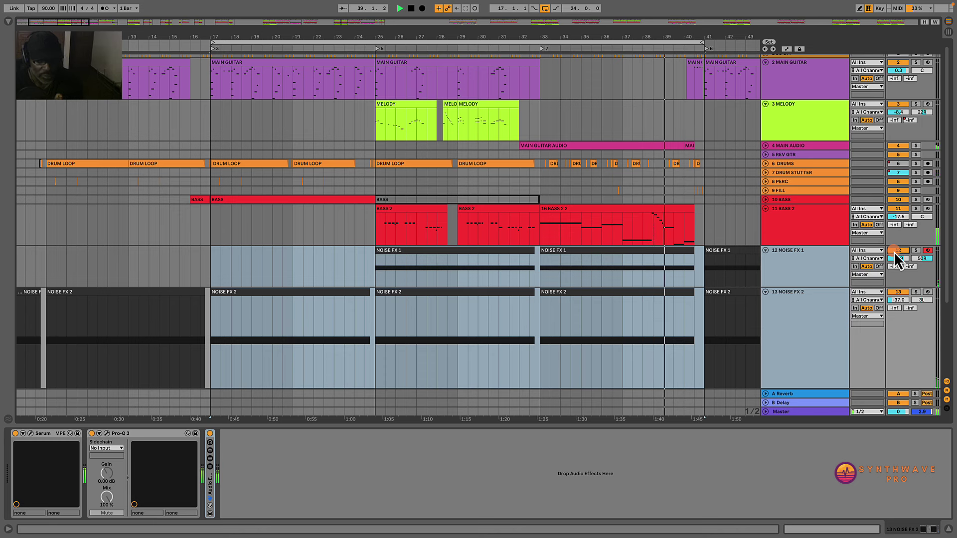
left_click(896, 251)
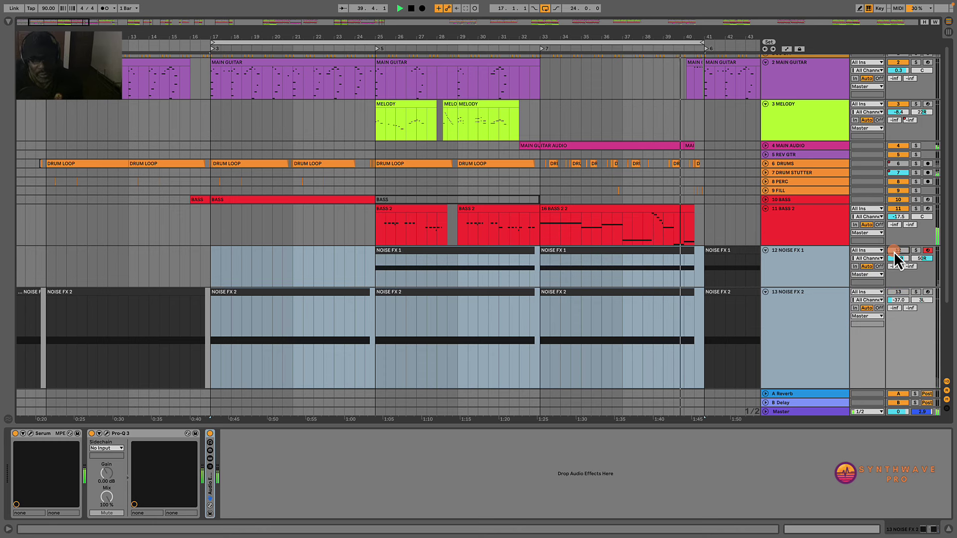
left_click(895, 251)
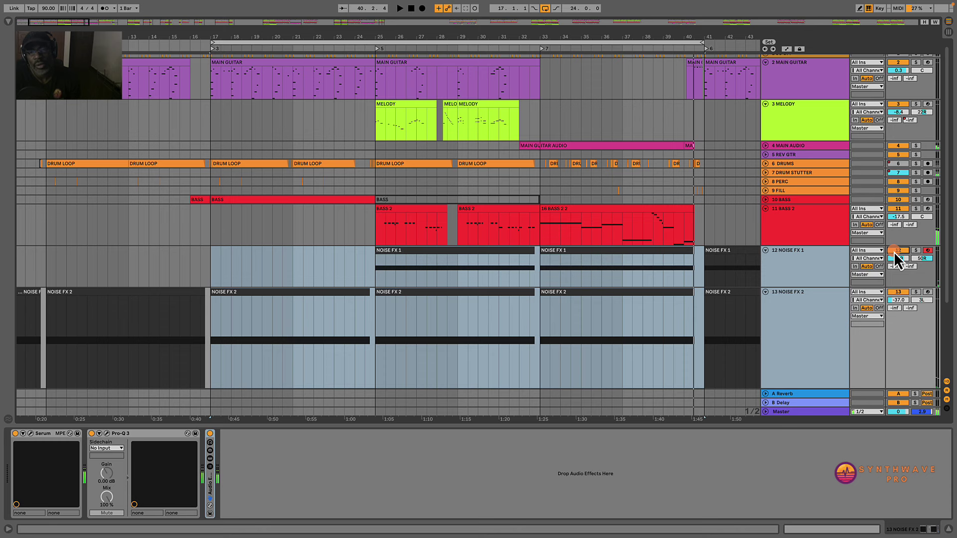
left_click_drag(728, 288, 731, 273)
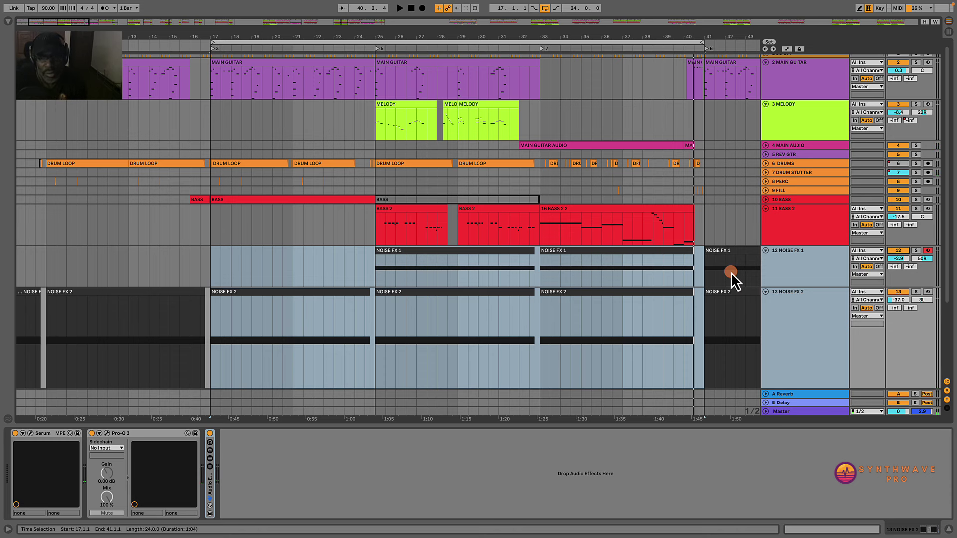